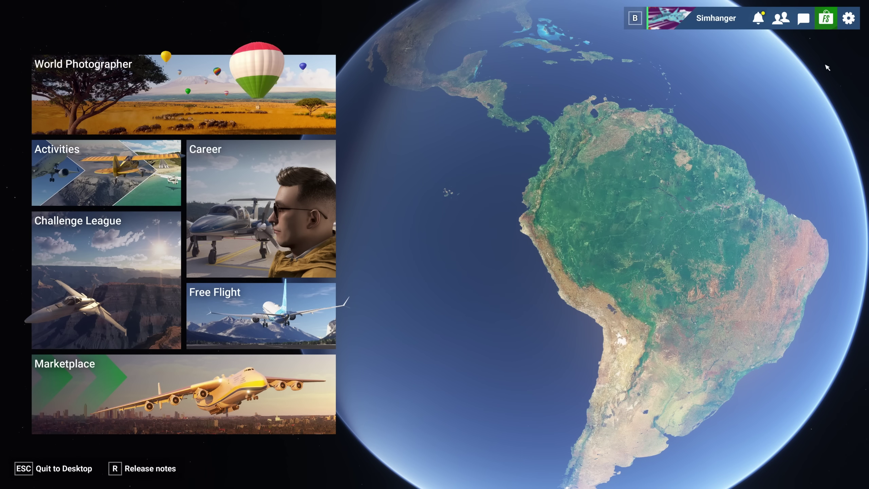
- Enter Free Flight and open Settings on the General graphics options
{"action": "left_click", "coordinate": [263, 310]}
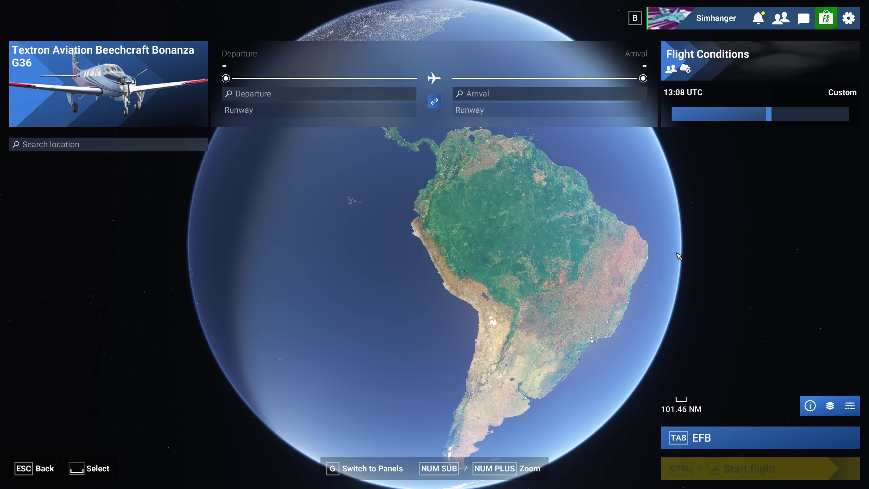
{"action": "left_click", "coordinate": [849, 19]}
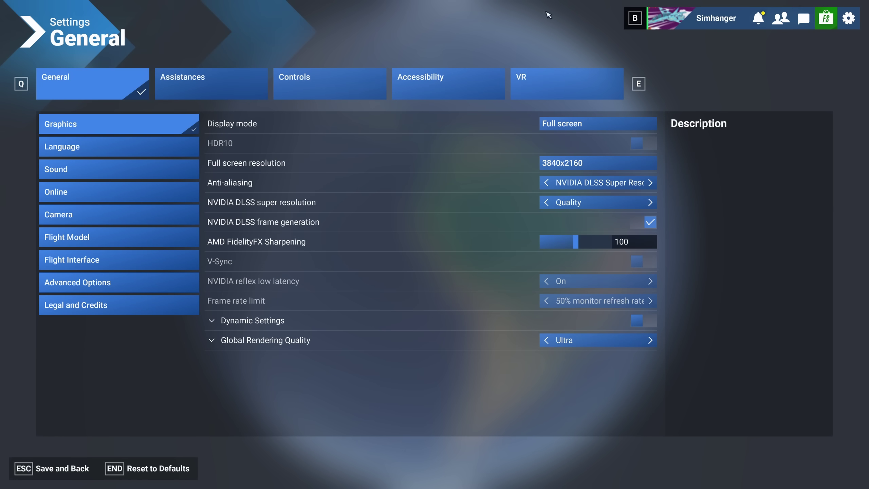
- Switch Settings to the Controls page showing devices and keyboard binding categories
{"action": "left_click", "coordinate": [322, 89]}
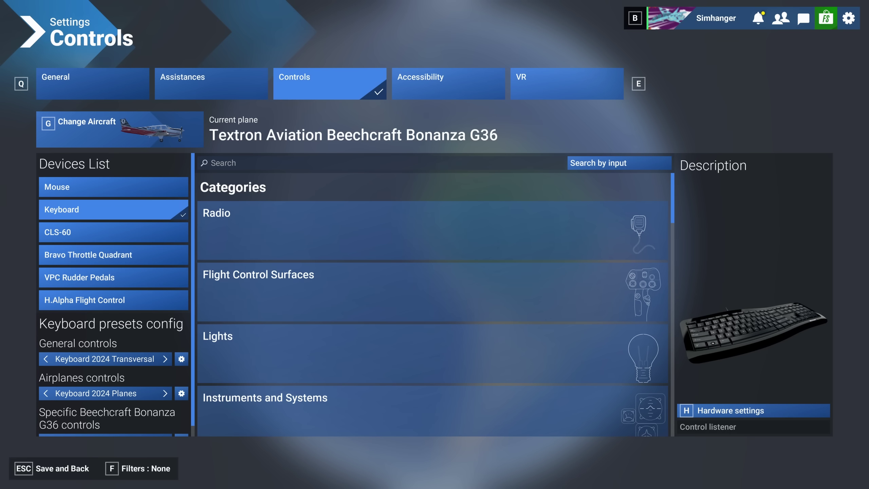
- In the aircraft chooser, try the HJET HA420, then reselect the Beechcraft Bonanza G36
{"action": "left_click", "coordinate": [129, 133]}
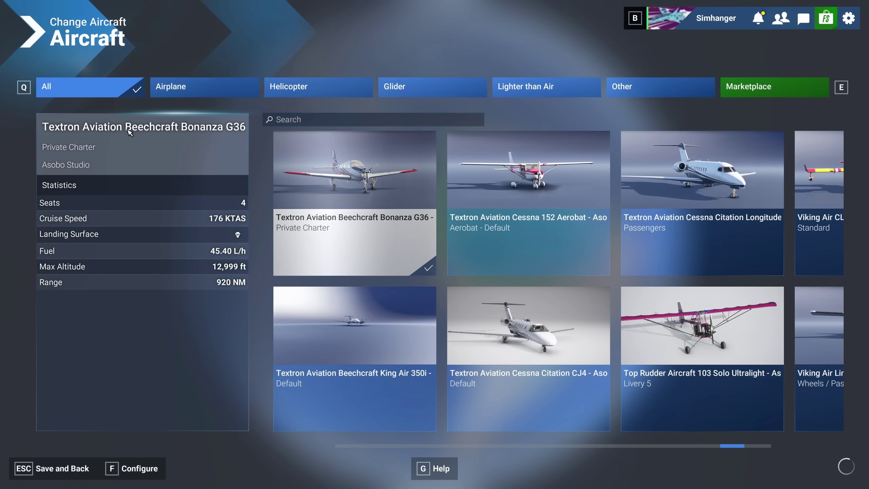
{"action": "left_click_drag", "start_coordinate": [731, 446], "coordinate": [586, 435]}
{"action": "left_click", "coordinate": [527, 410]}
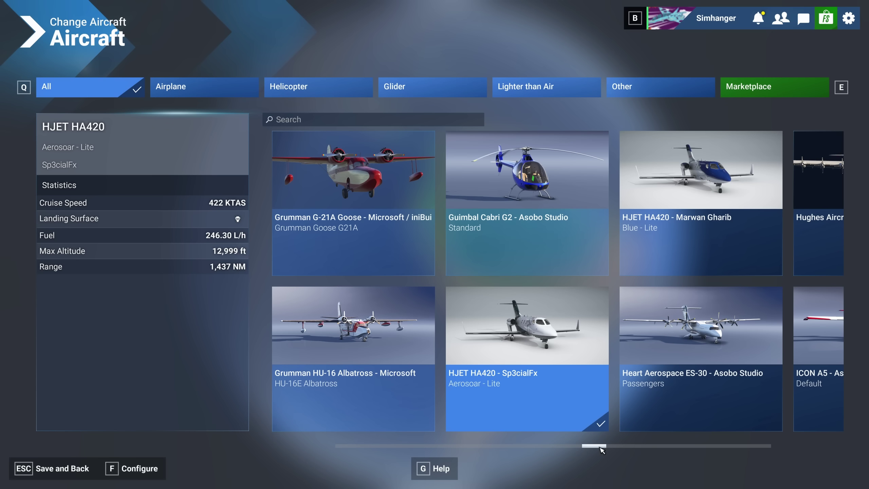
{"action": "left_click_drag", "start_coordinate": [602, 449], "coordinate": [741, 474]}
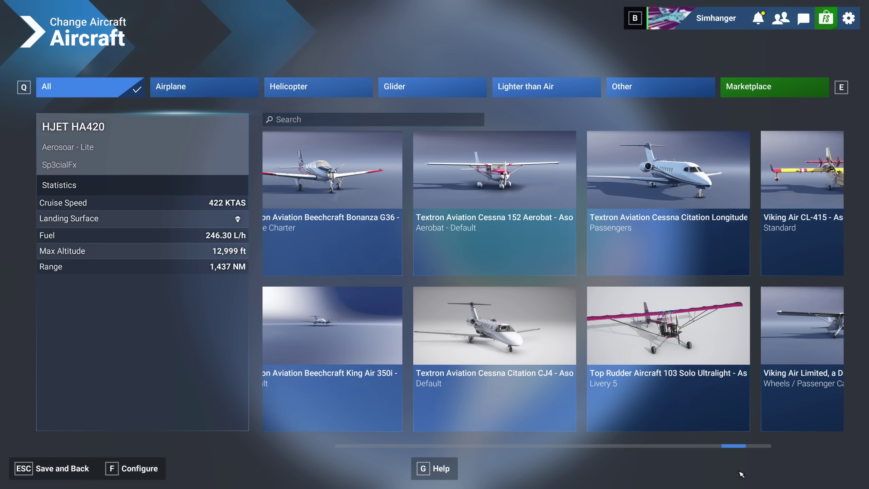
{"action": "left_click", "coordinate": [300, 188]}
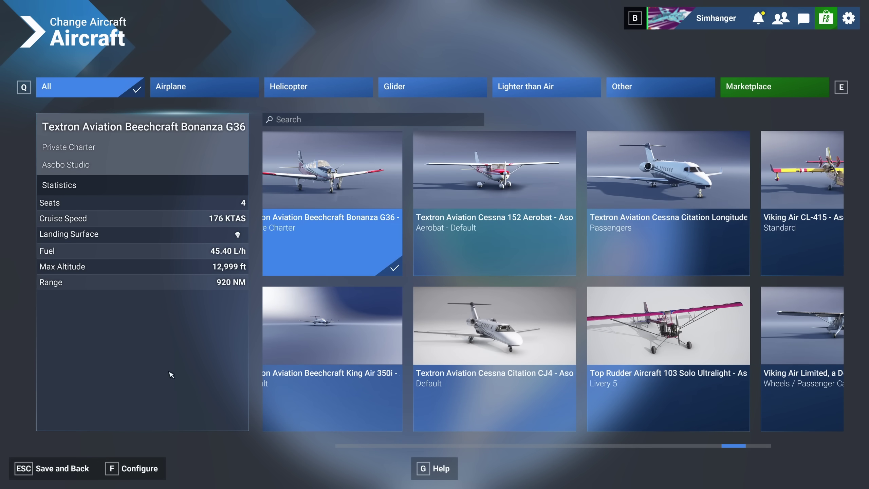
- Save the Bonanza G36 choice, return to Keyboard Controls and scroll the Devices List
{"action": "left_click", "coordinate": [61, 468]}
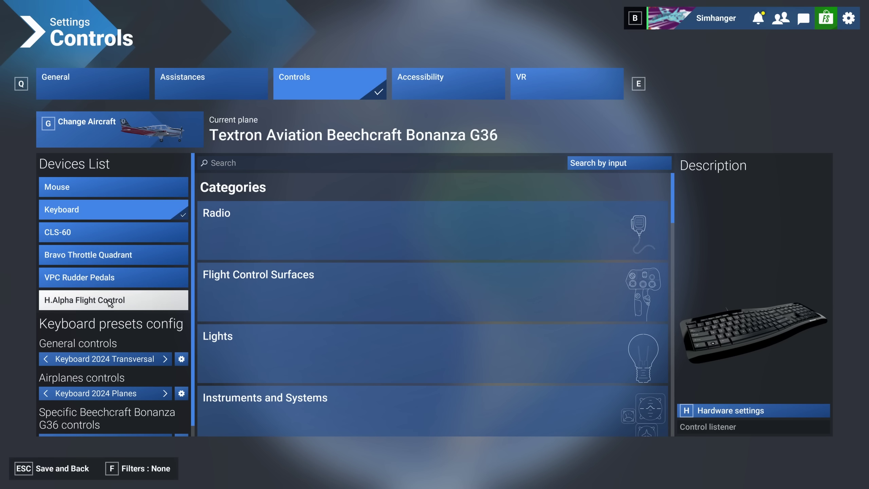
{"action": "scroll", "coordinate": [113, 308], "scroll_direction": "down", "scroll_amount": 1}
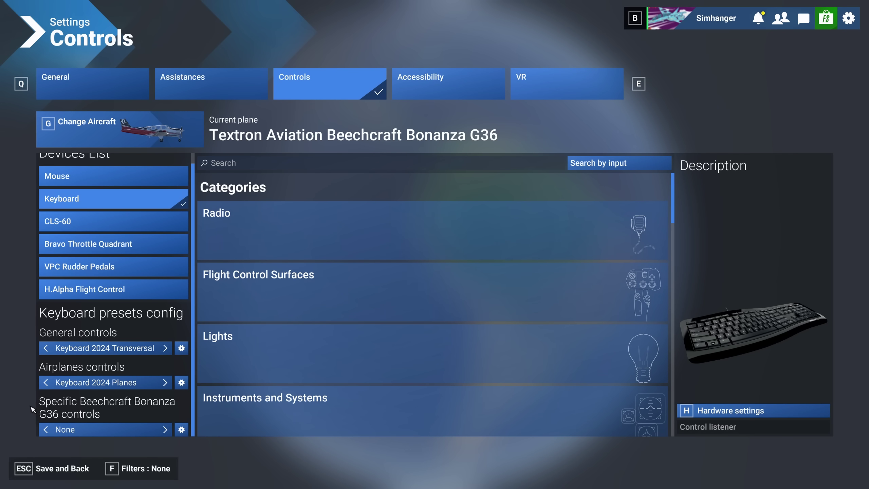
{"action": "left_click", "coordinate": [244, 165]}
{"action": "type", "text": "auto"}
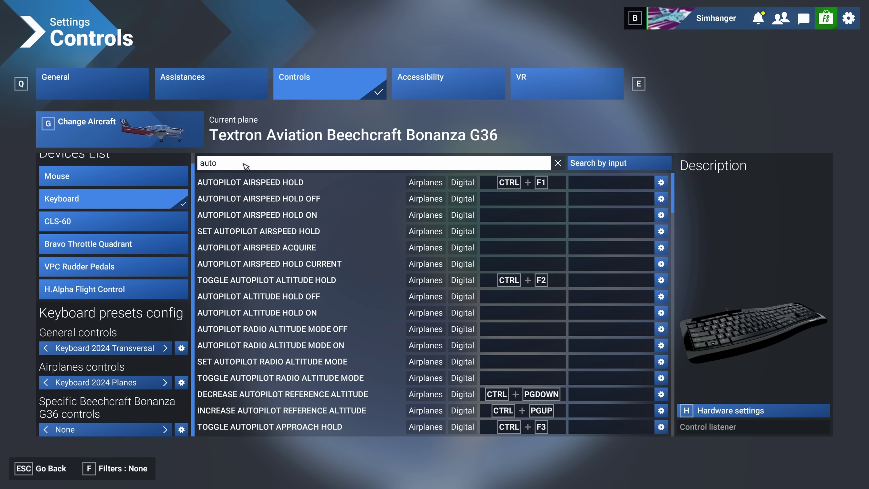
{"action": "key", "text": "Return"}
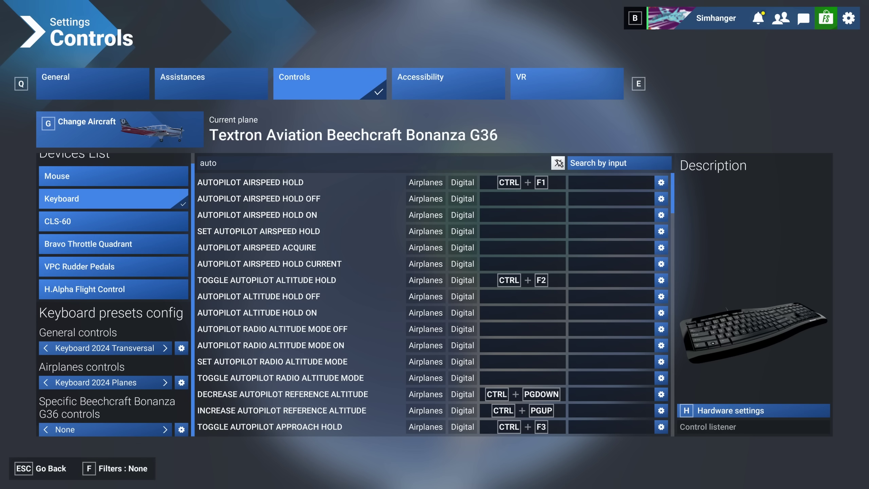
{"action": "left_click", "coordinate": [558, 163]}
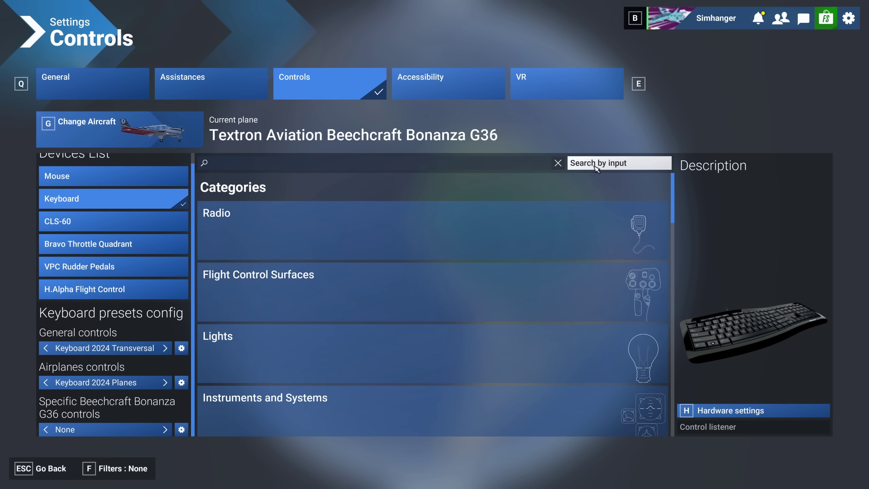
{"action": "left_click", "coordinate": [597, 164]}
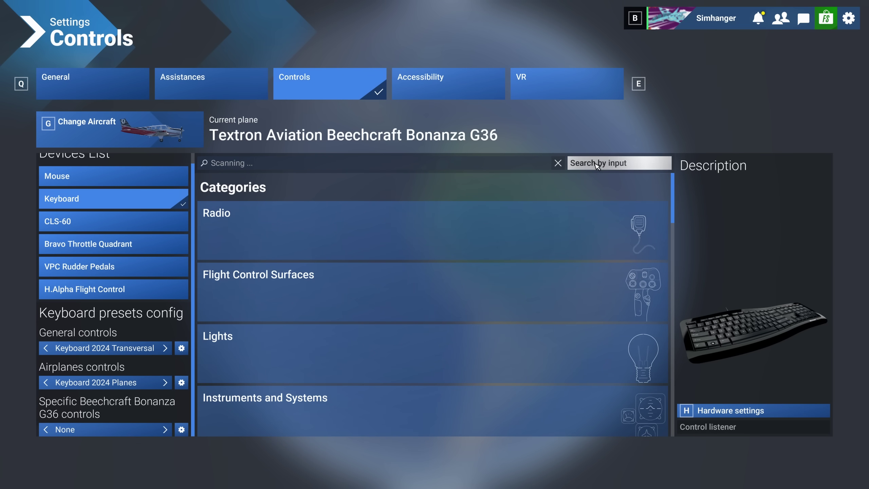
{"action": "key", "text": "c"}
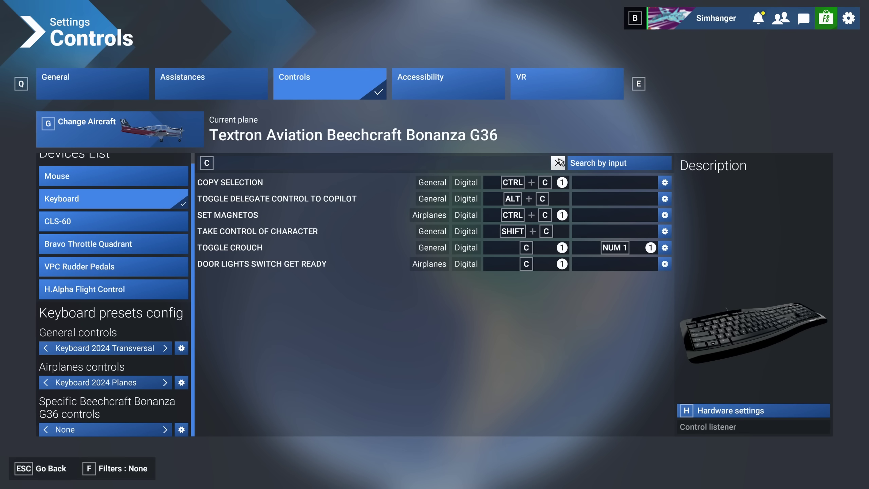
{"action": "left_click", "coordinate": [557, 162]}
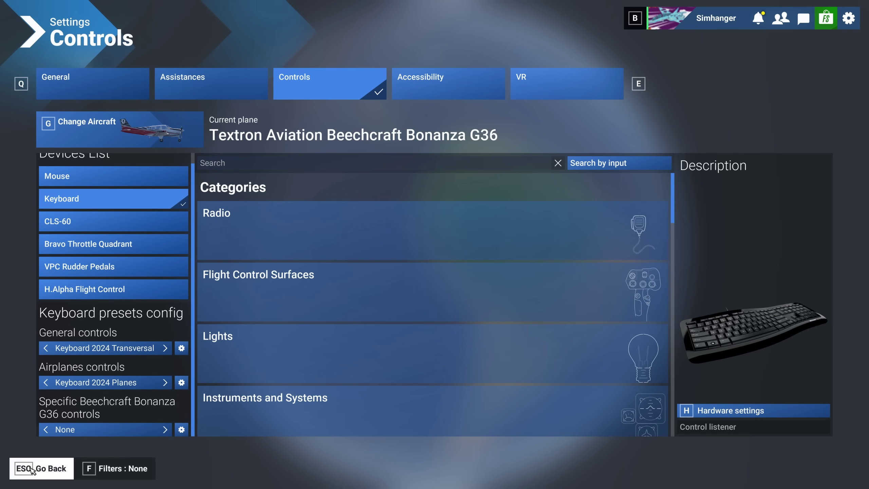
{"action": "left_click", "coordinate": [124, 474]}
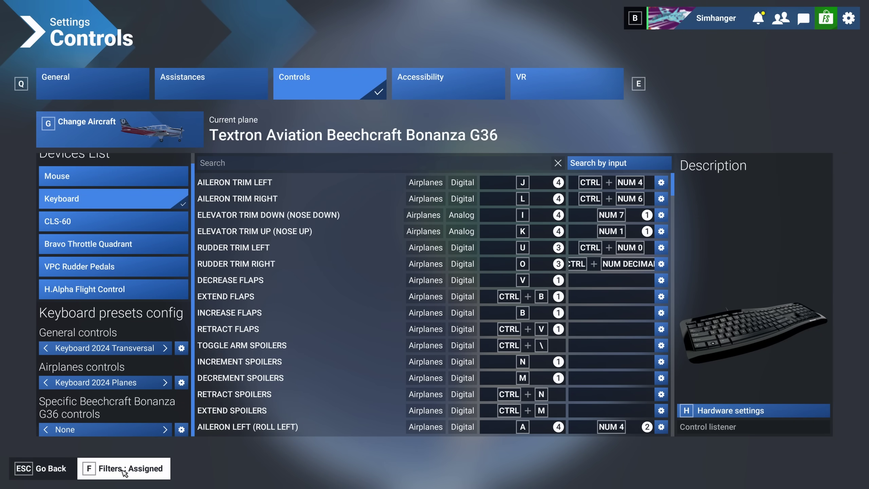
{"action": "left_click", "coordinate": [124, 472]}
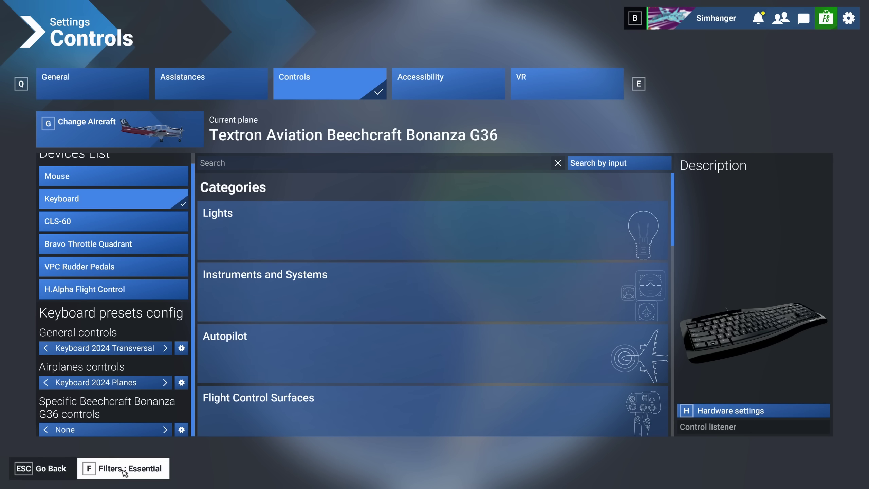
{"action": "left_click", "coordinate": [123, 471]}
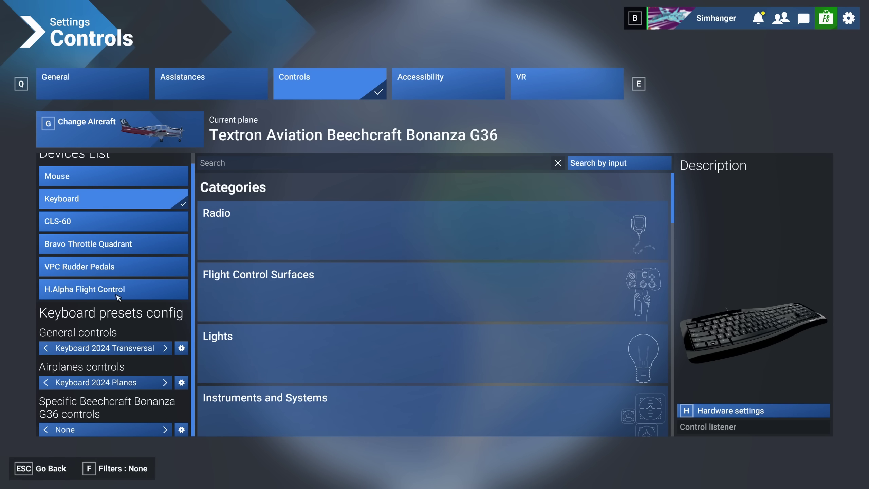
- Select the CLS-60 device and open its joystick axes' input-curve tuning page
{"action": "left_click", "coordinate": [123, 224]}
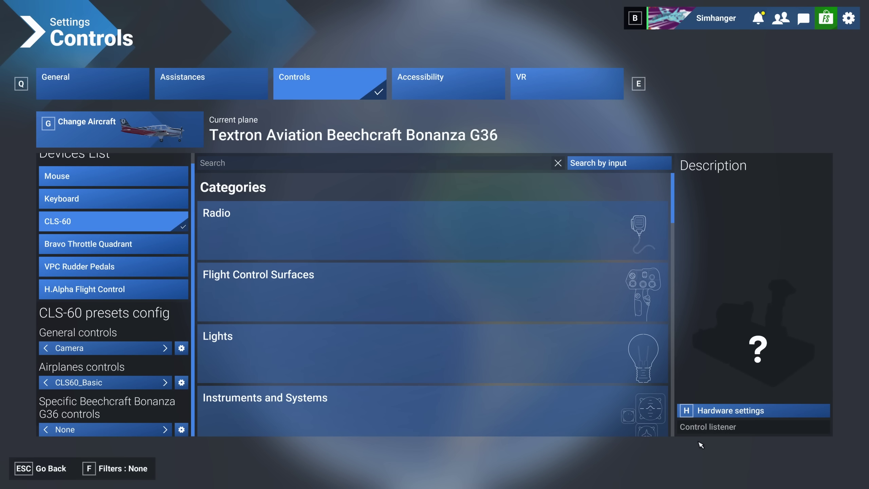
{"action": "left_click", "coordinate": [730, 412]}
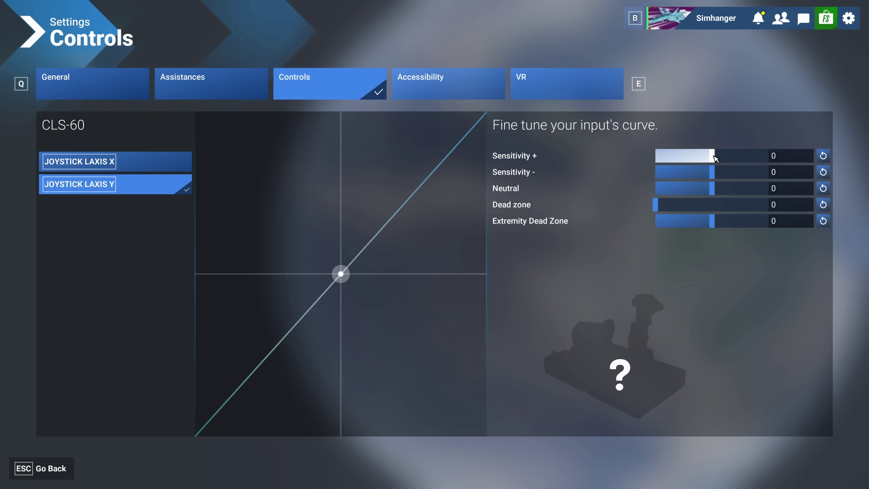
- Test the CLS-60 Sensitivity +/- and Dead zone sliders, leaving both at 0, then go back
{"action": "mouse_move", "coordinate": [714, 156]}
{"action": "left_mouse_down"}
{"action": "mouse_move", "coordinate": [693, 158]}
{"action": "mouse_move", "coordinate": [705, 173]}
{"action": "mouse_move", "coordinate": [690, 173]}
{"action": "mouse_move", "coordinate": [716, 175]}
{"action": "mouse_move", "coordinate": [715, 157]}
{"action": "left_mouse_up"}
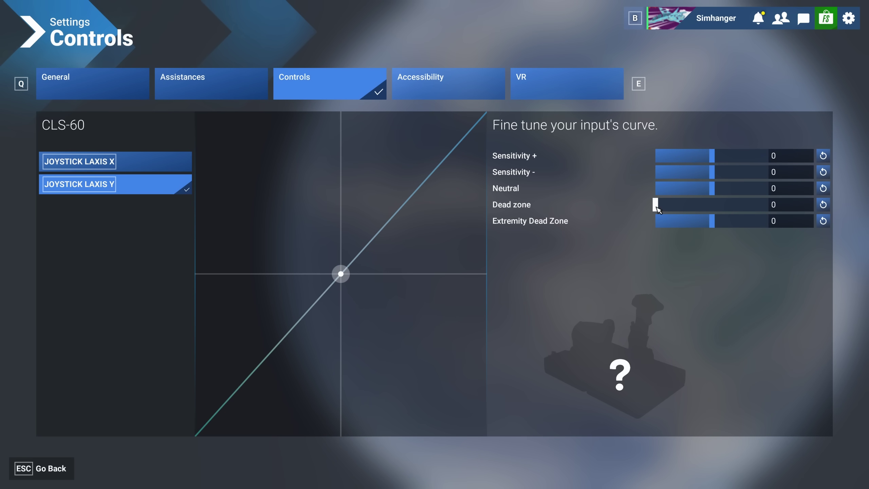
{"action": "left_click_drag", "start_coordinate": [656, 205], "coordinate": [638, 219]}
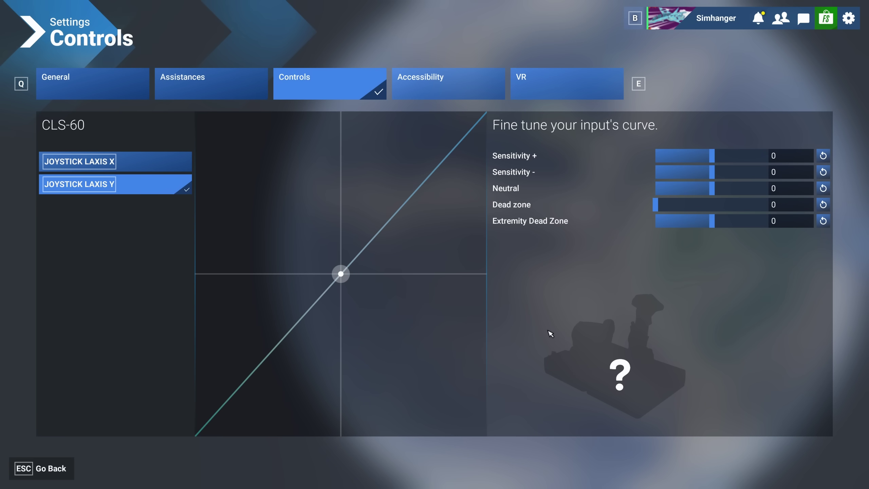
{"action": "left_click", "coordinate": [71, 468]}
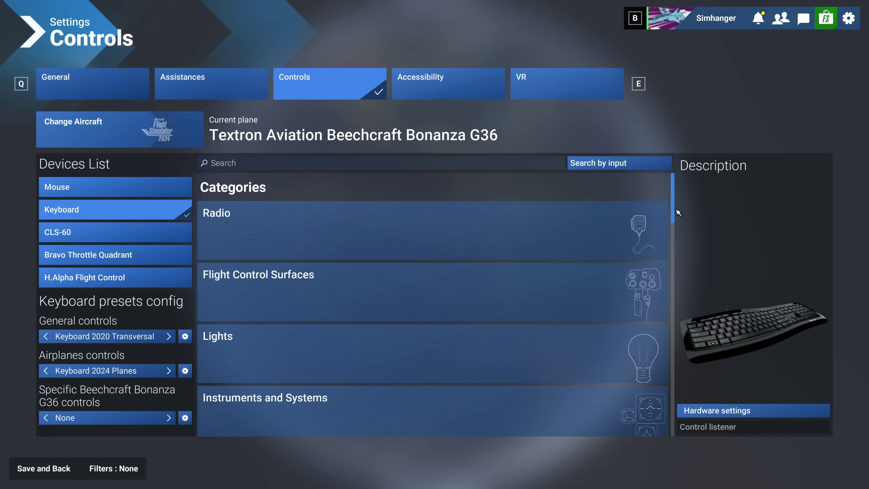
- Expand Flight Control Surfaces' Primary, Secondary and Trimming bindings, then return and start a binding search
{"action": "mouse_move", "coordinate": [679, 213]}
{"action": "left_mouse_down"}
{"action": "mouse_move", "coordinate": [688, 419]}
{"action": "mouse_move", "coordinate": [687, 205]}
{"action": "left_mouse_up"}
{"action": "scroll", "coordinate": [673, 214], "scroll_direction": "down", "scroll_amount": 1}
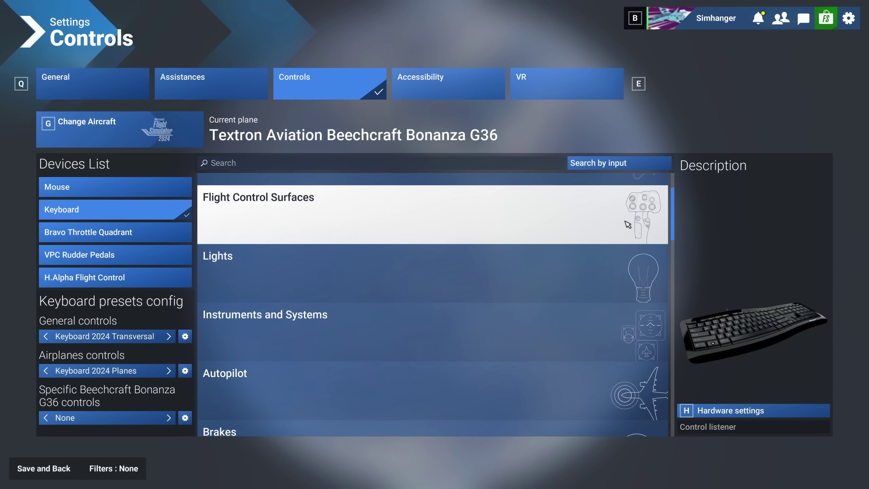
{"action": "left_click", "coordinate": [640, 216]}
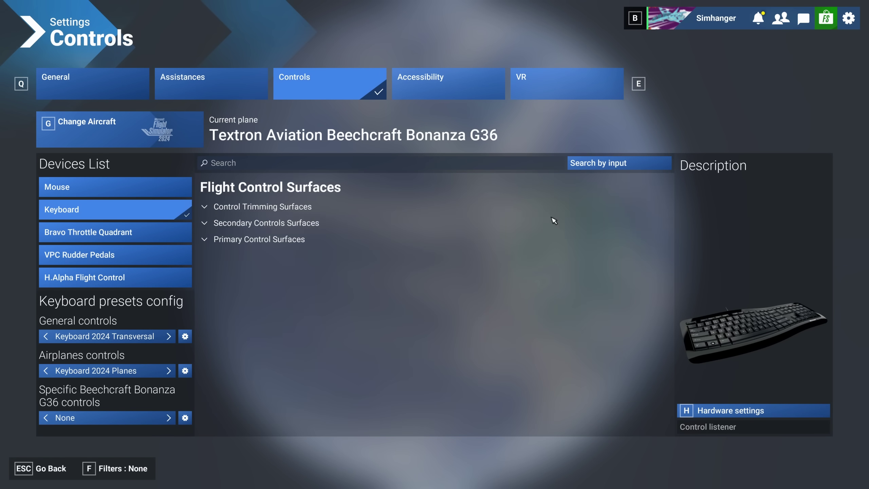
{"action": "left_click", "coordinate": [257, 239]}
{"action": "left_click", "coordinate": [251, 224]}
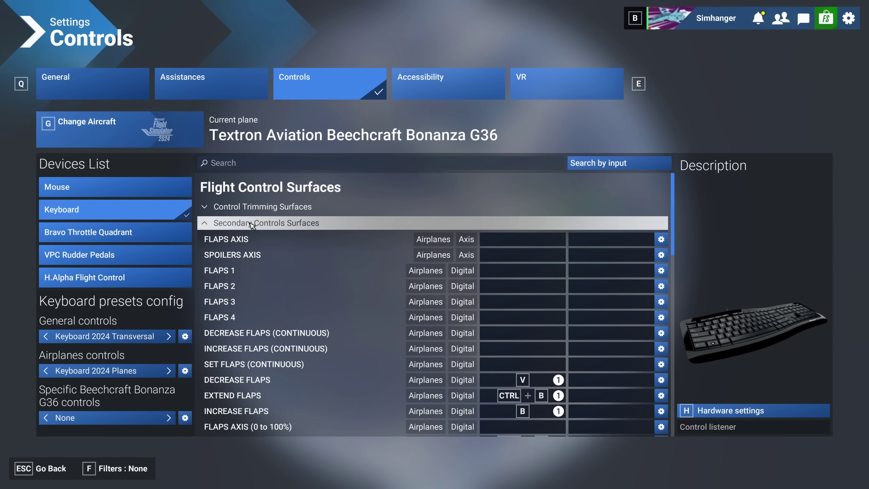
{"action": "left_click", "coordinate": [251, 208]}
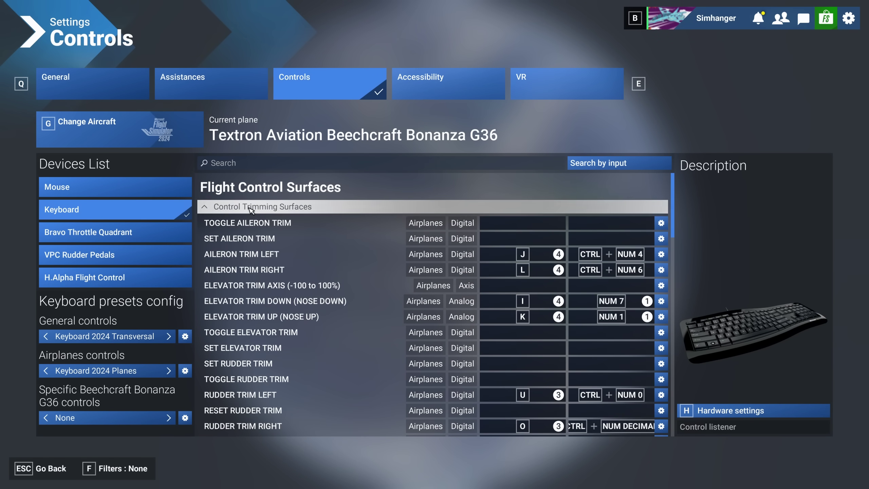
{"action": "left_click", "coordinate": [57, 470]}
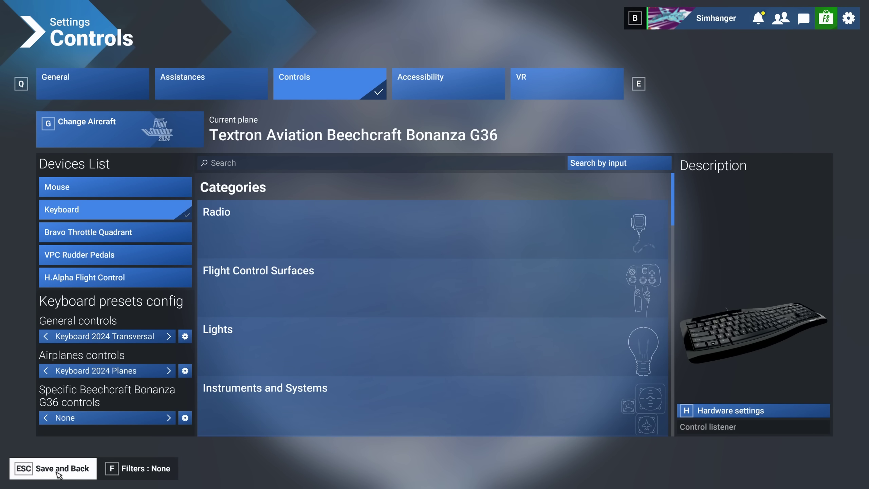
{"action": "left_click", "coordinate": [423, 162]}
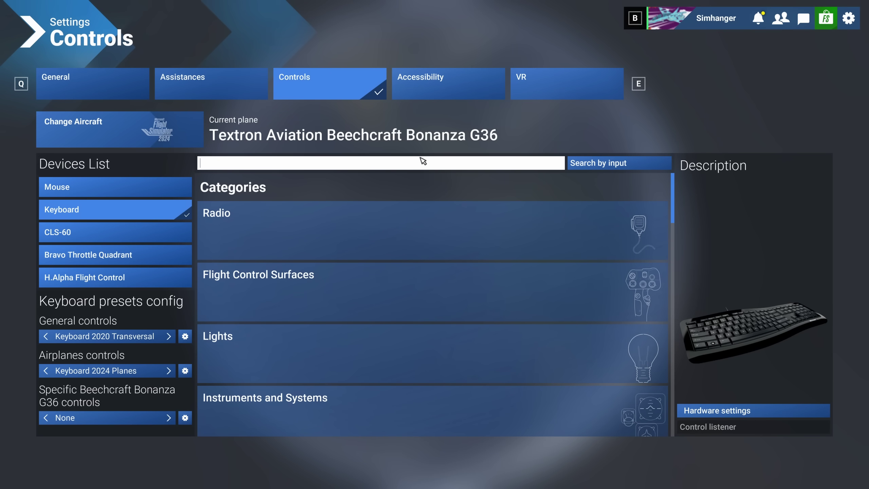
{"action": "type", "text": "throttle"}
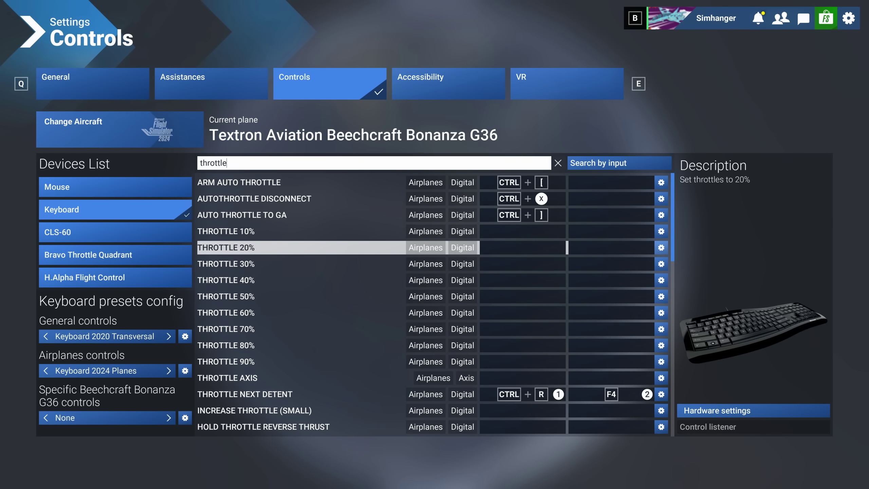
{"action": "key", "text": "Up"}
{"action": "key", "text": "Up"}
{"action": "key", "text": "Up"}
{"action": "key", "text": "Up"}
{"action": "key", "text": "Up"}
{"action": "key", "text": "Right"}
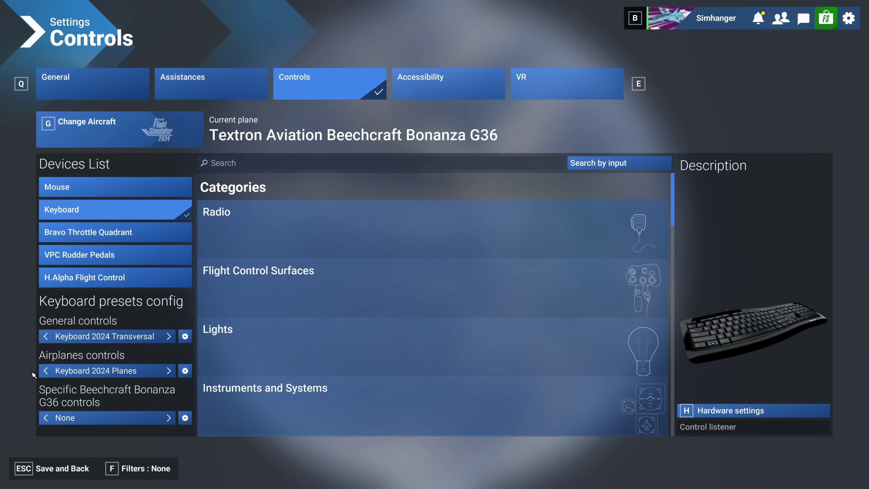
- End on Keyboard 2024 Transversal and Keyboard 2020 Planes presets, then select the Mouse device
{"action": "left_click", "coordinate": [46, 337]}
{"action": "left_click", "coordinate": [46, 370]}
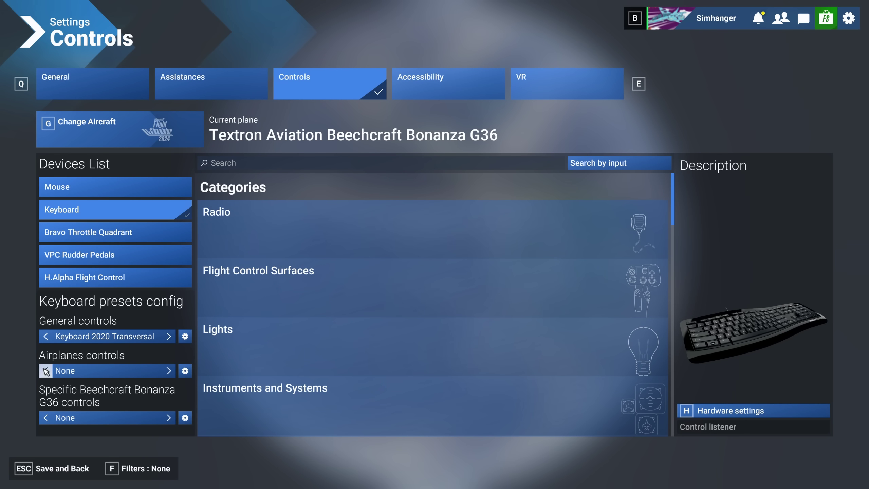
{"action": "left_click", "coordinate": [46, 370]}
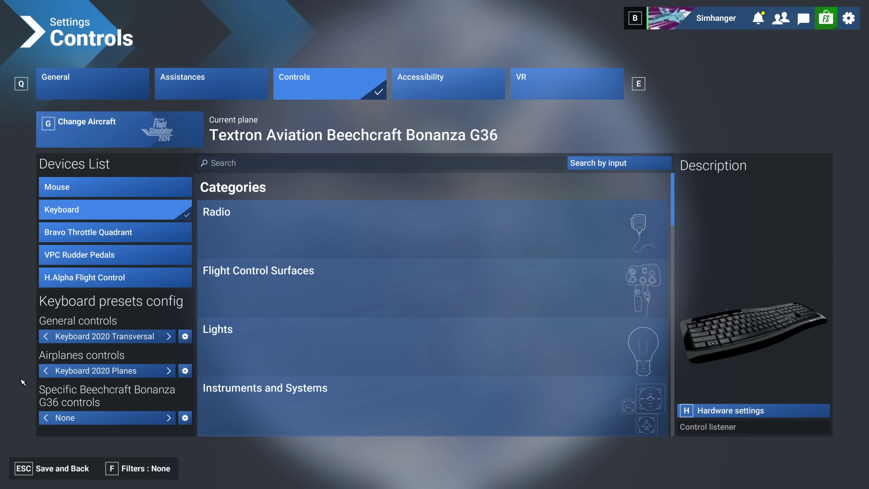
{"action": "left_click", "coordinate": [45, 371]}
{"action": "left_click", "coordinate": [46, 371]}
{"action": "left_click", "coordinate": [46, 371]}
{"action": "left_click", "coordinate": [46, 336]}
{"action": "left_click", "coordinate": [108, 187]}
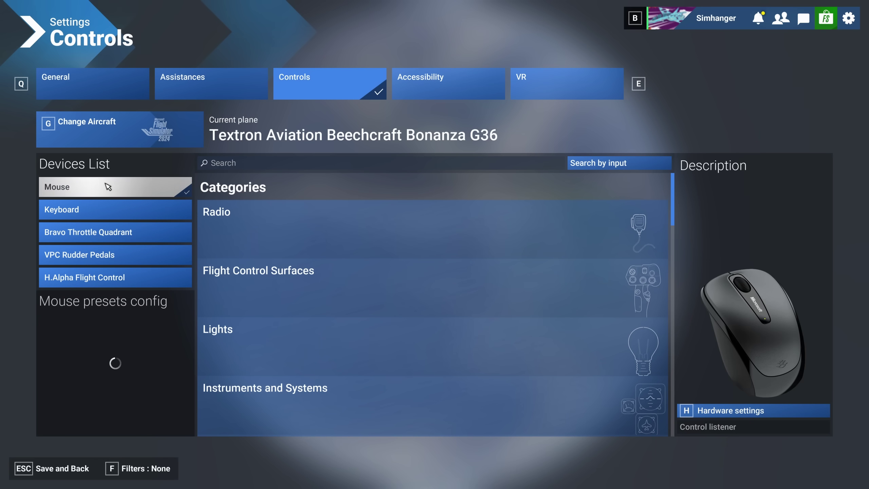